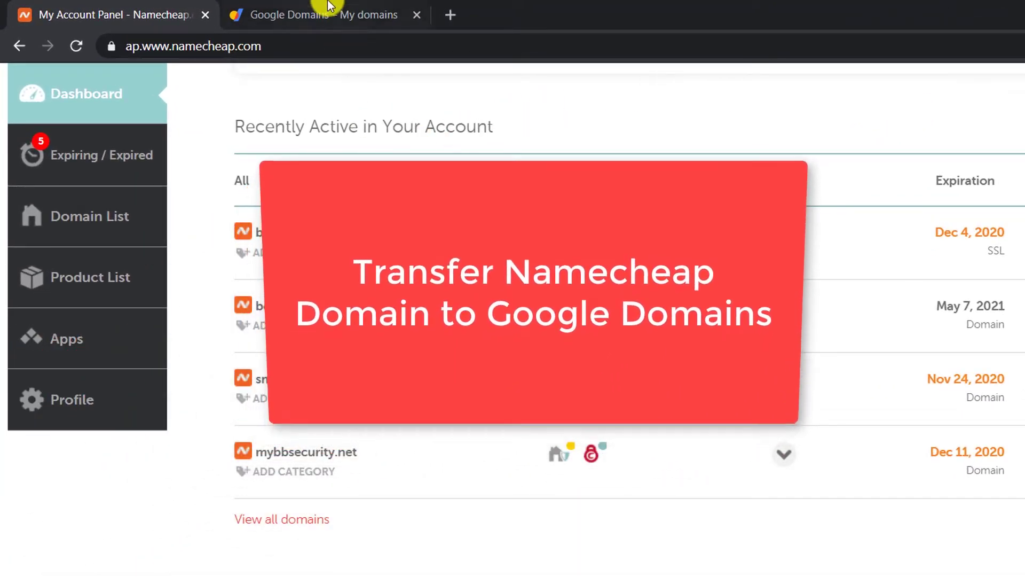
# Step: Check the Google Domains account and domain list alongside the Namecheap dashboard
pyautogui.click(329, 7)
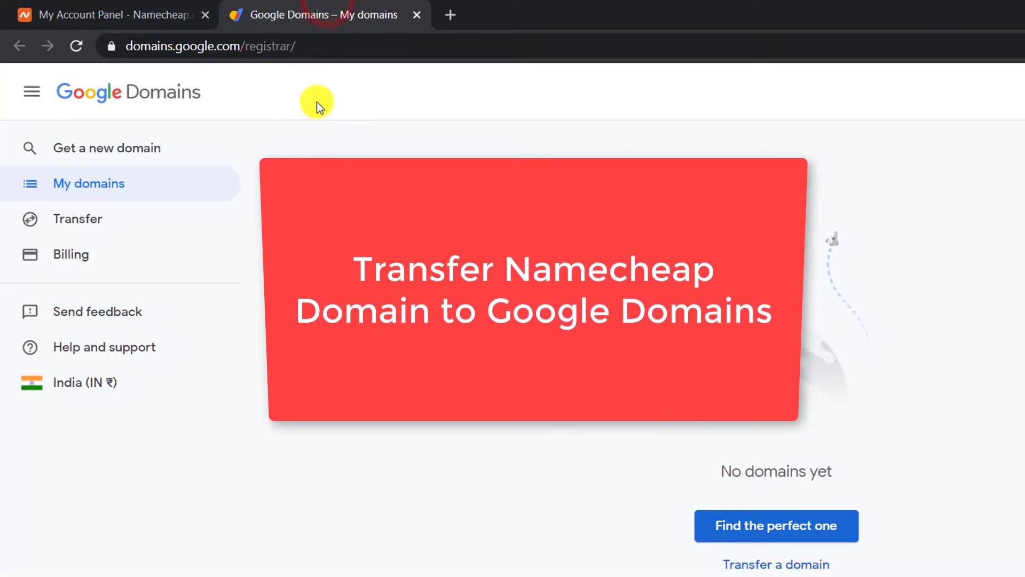
pyautogui.click(167, 7)
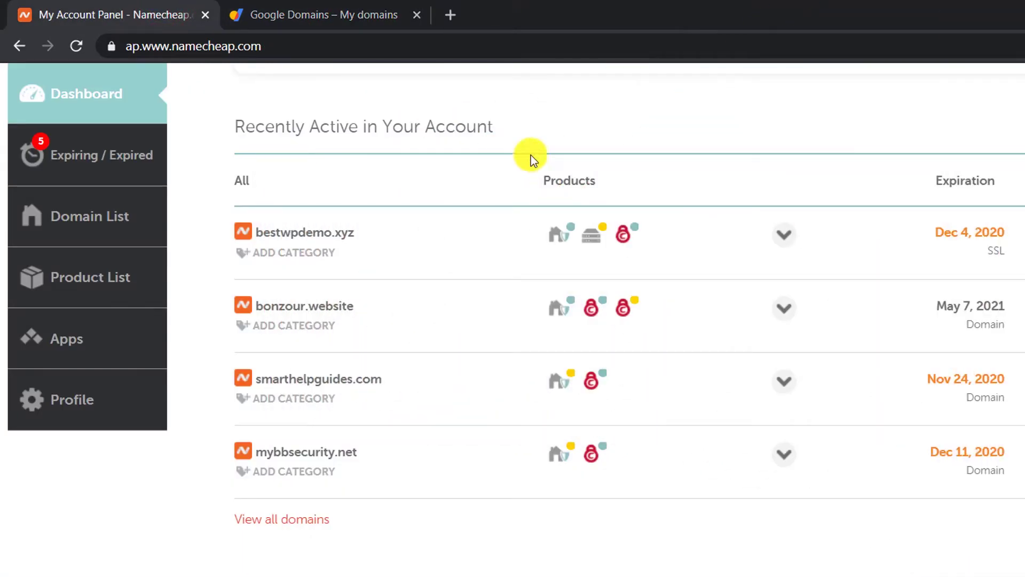
pyautogui.click(353, 8)
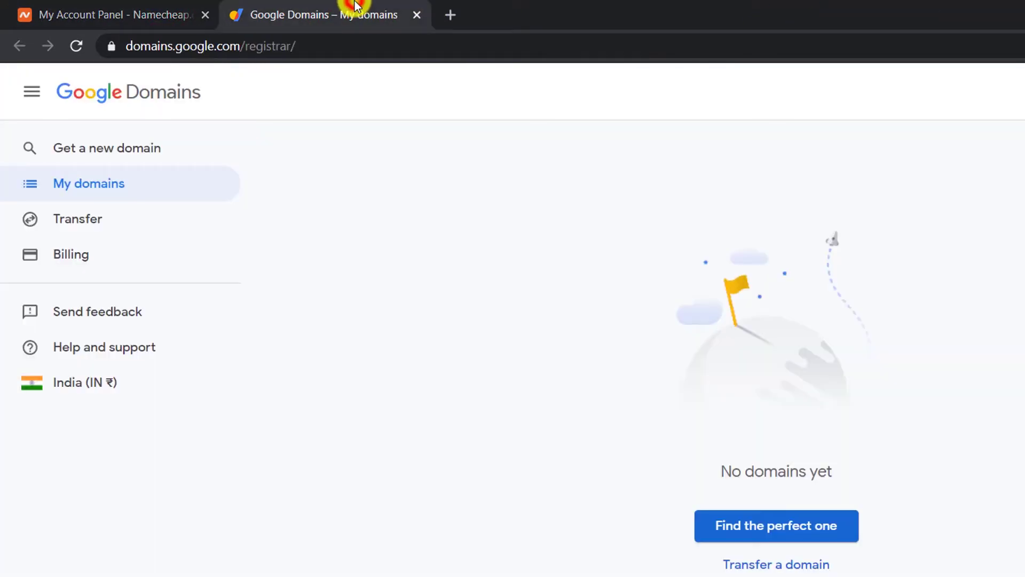
pyautogui.click(105, 6)
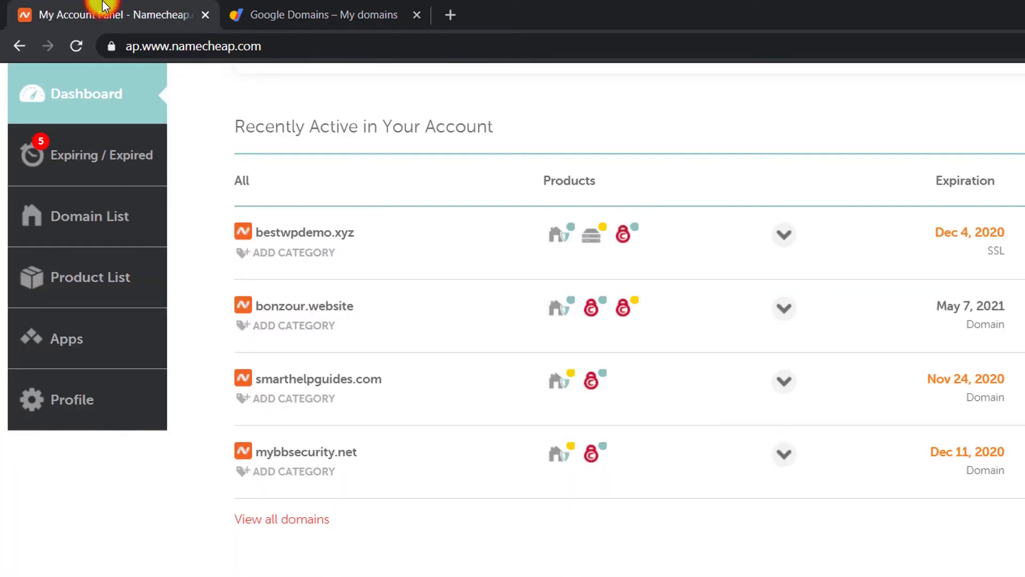
pyautogui.moveTo(579, 243)
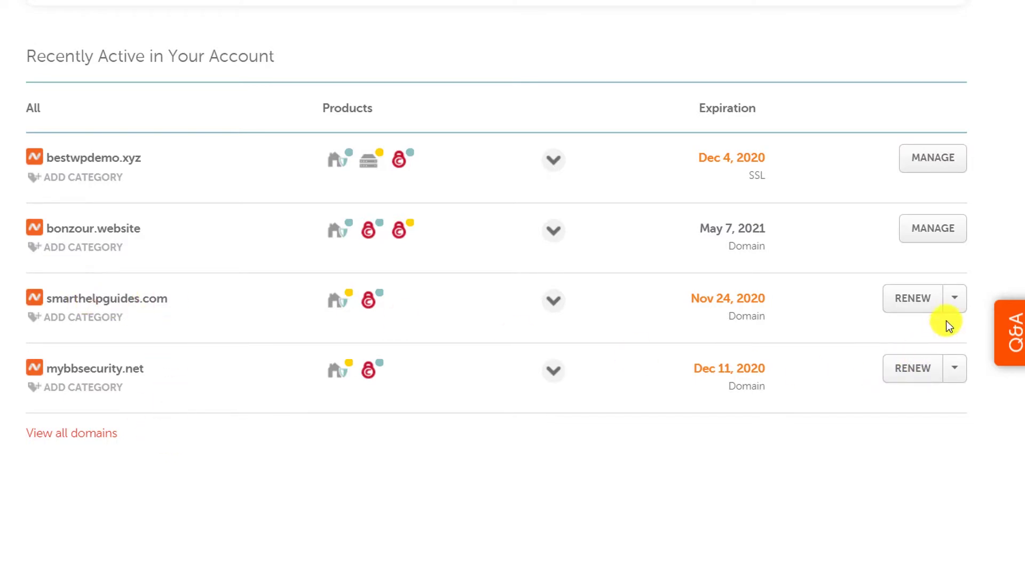
# Step: Turn off Domain Lock for smarthelpguides.com in Namecheap's Sharing & Transfer settings
pyautogui.click(955, 296)
pyautogui.click(914, 328)
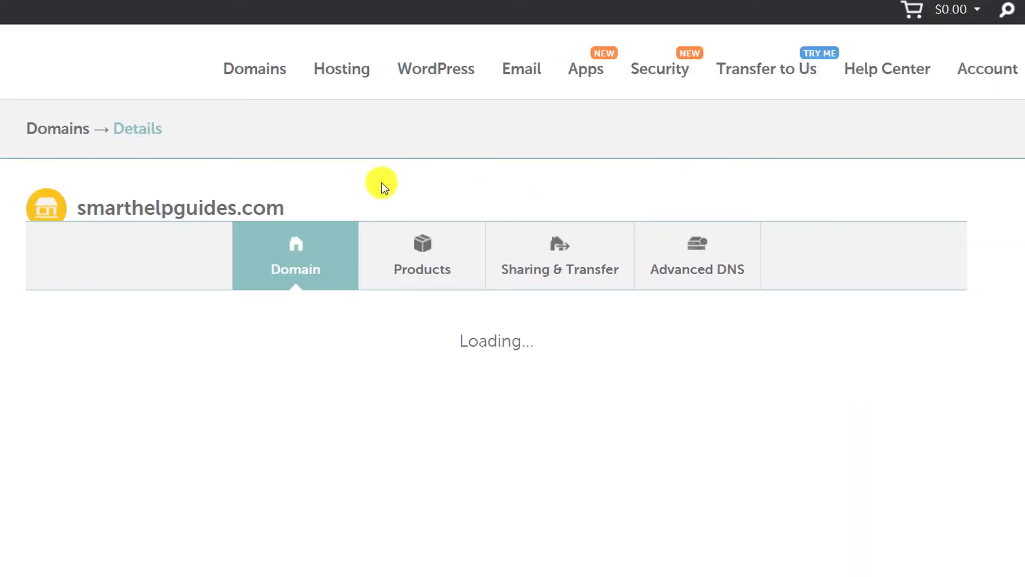
pyautogui.click(576, 277)
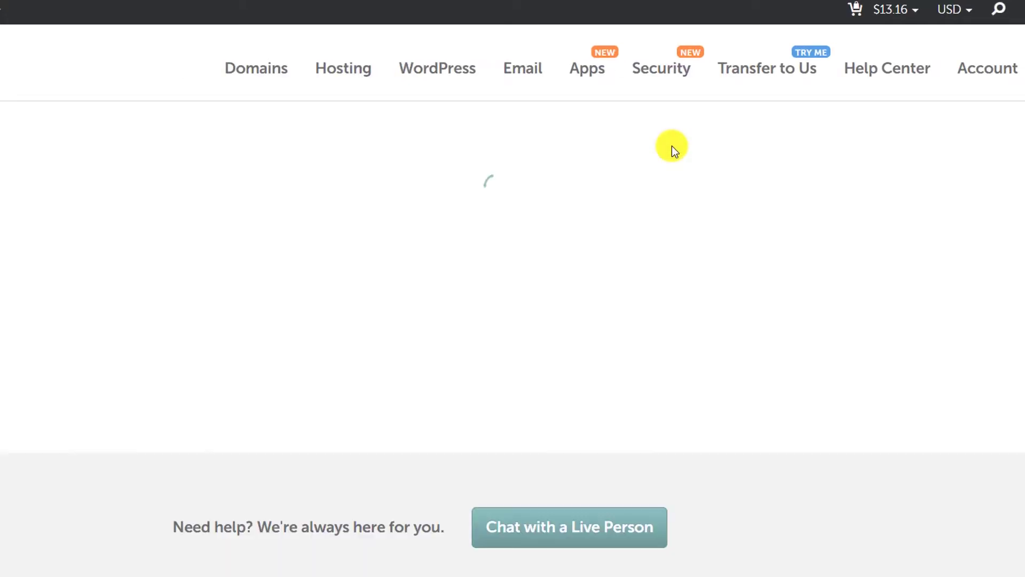
pyautogui.scroll(-4, 672, 146)
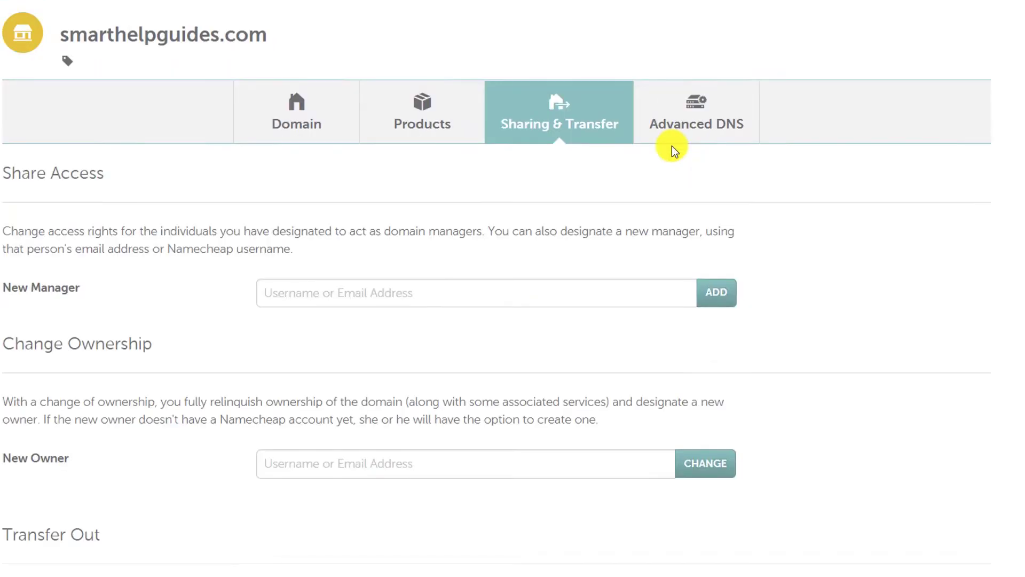
pyautogui.scroll(-1, 263, 194)
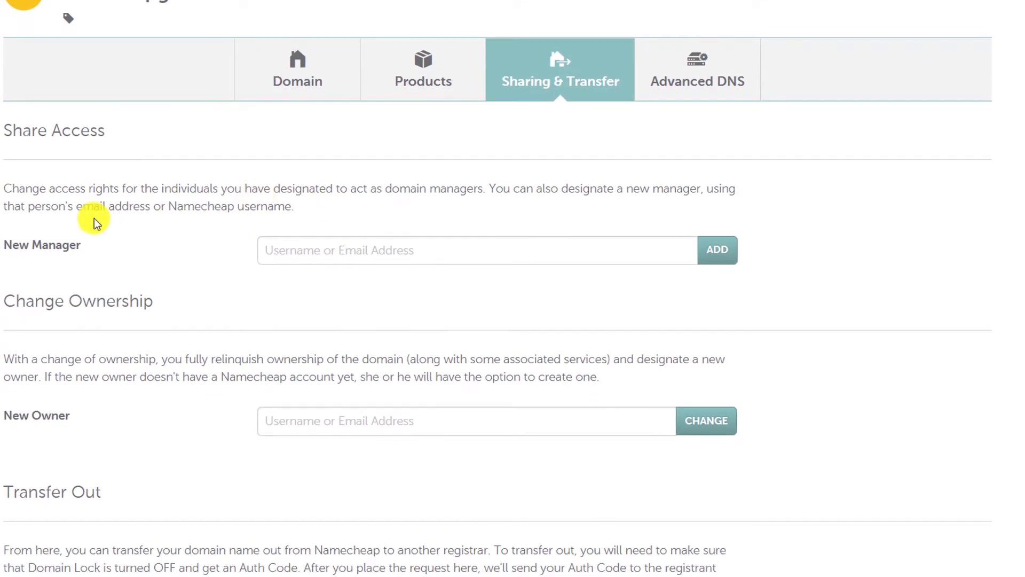
pyautogui.scroll(-6, 94, 218)
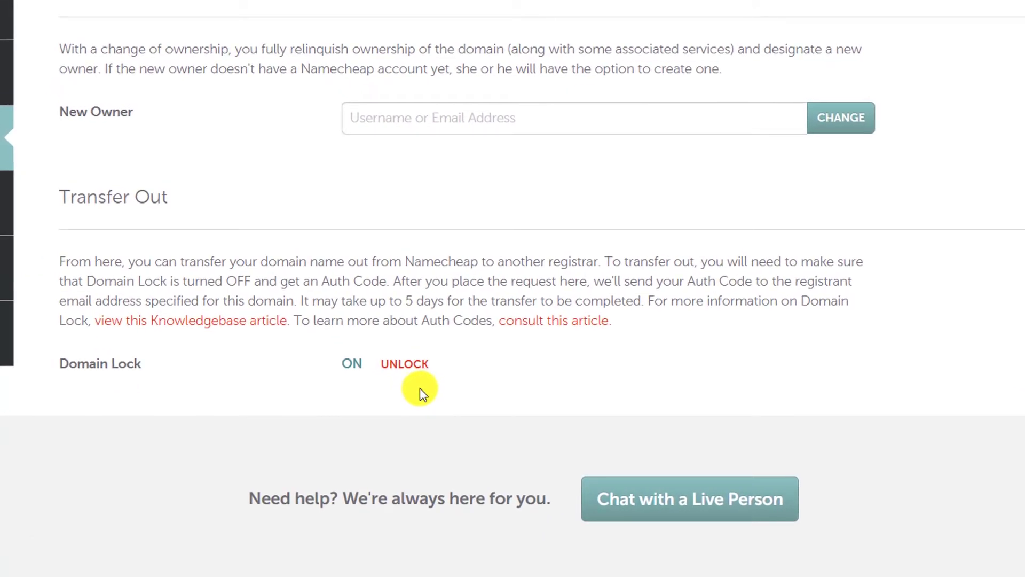
pyautogui.click(409, 363)
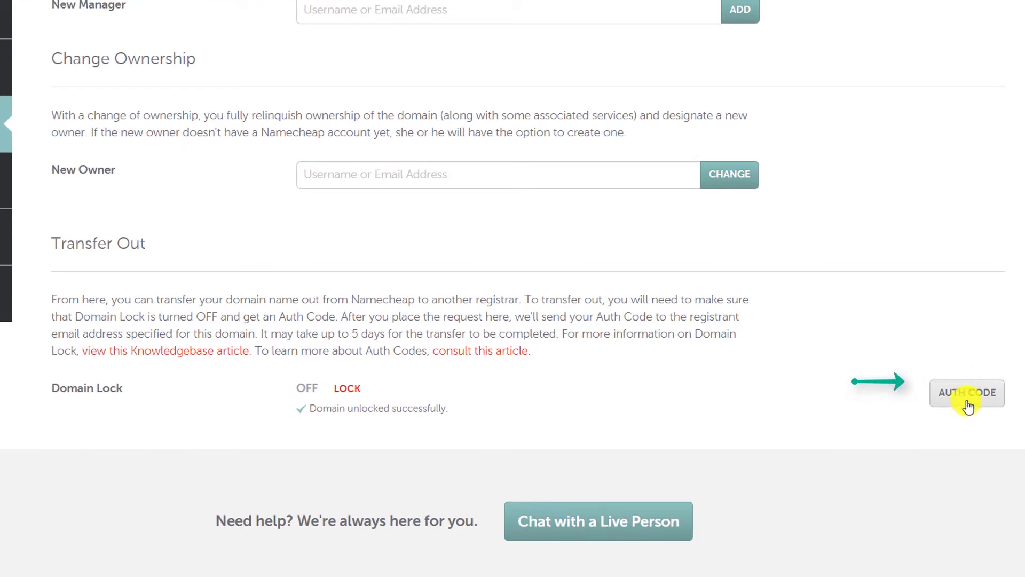
# Step: Fill the Get Auth Code form with reason Pricing and comment 'Transferring to google domains.'
pyautogui.click(968, 406)
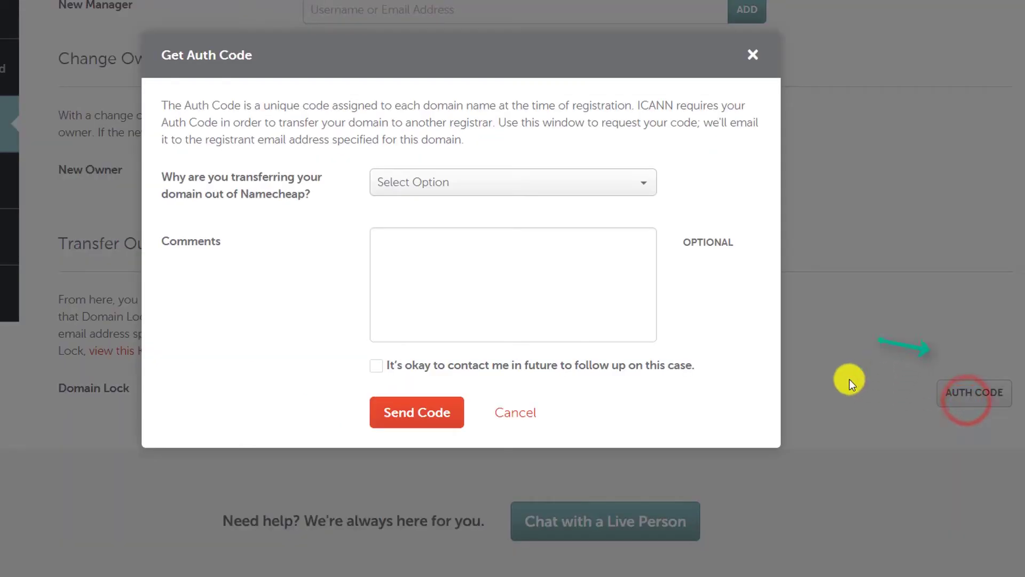
pyautogui.click(485, 184)
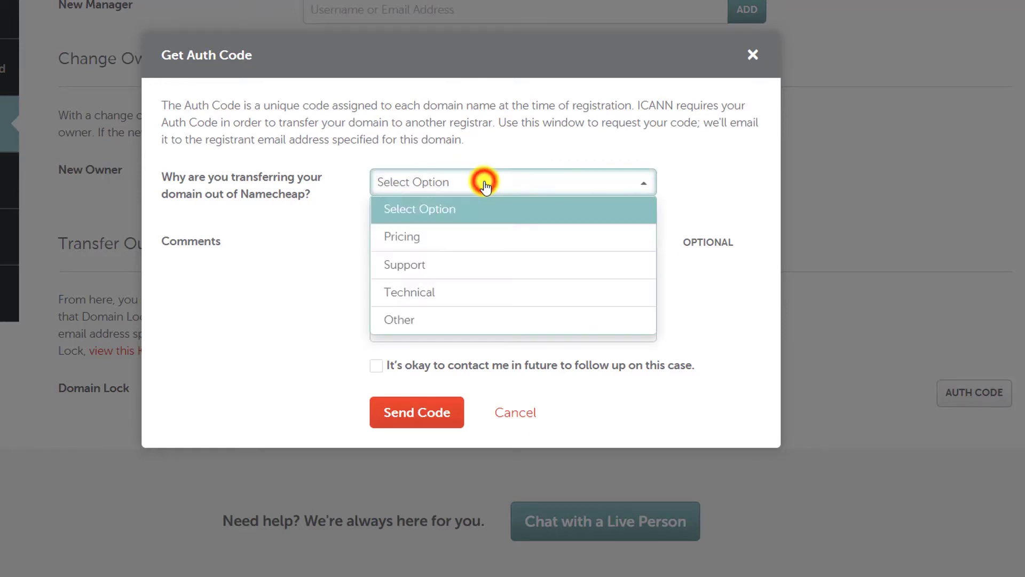
pyautogui.click(467, 236)
pyautogui.click(447, 251)
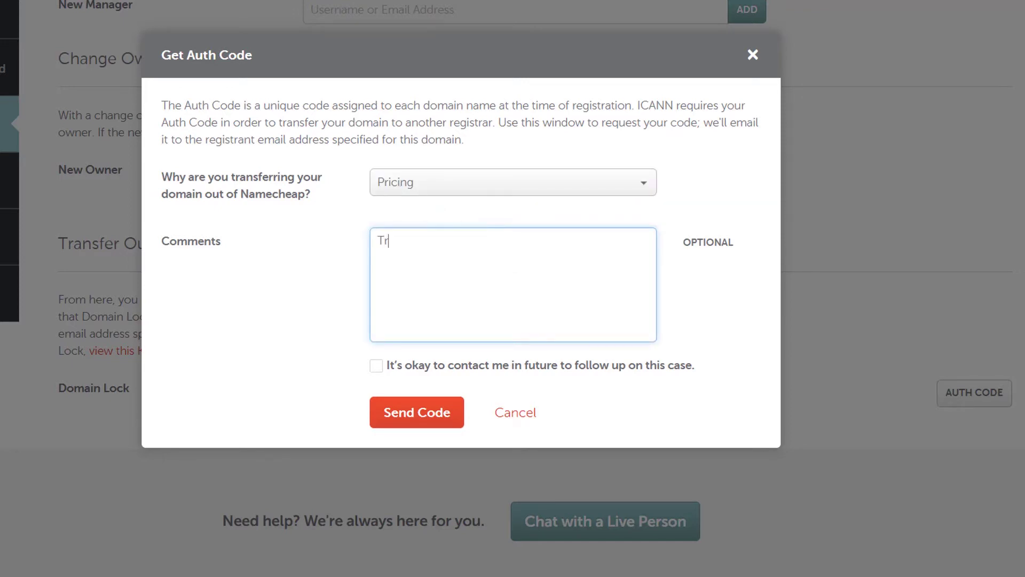
pyautogui.write('Transferring to google domains.')
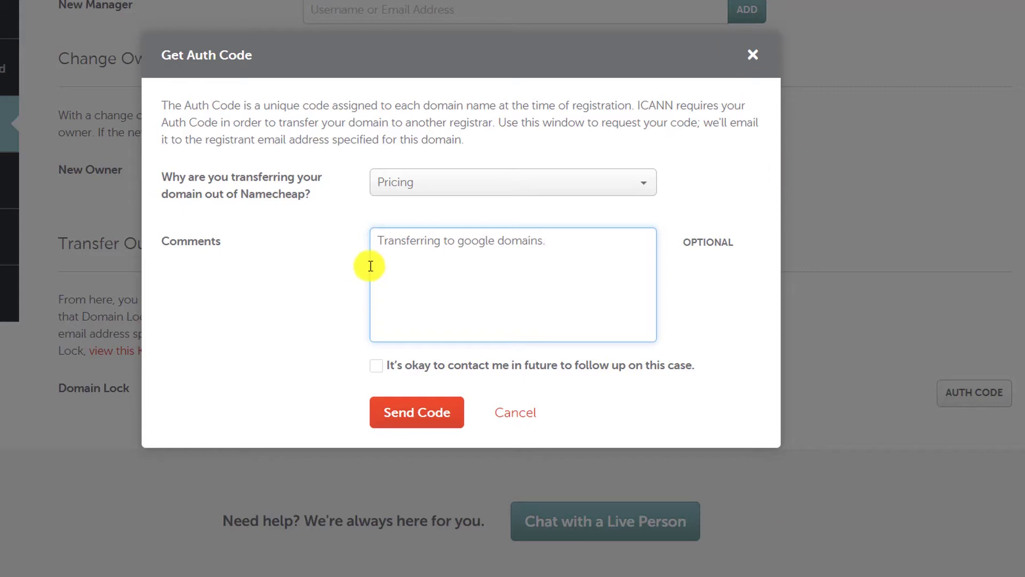
# Step: Send Namecheap's authorization code request for smarthelpguides.com
pyautogui.click(430, 416)
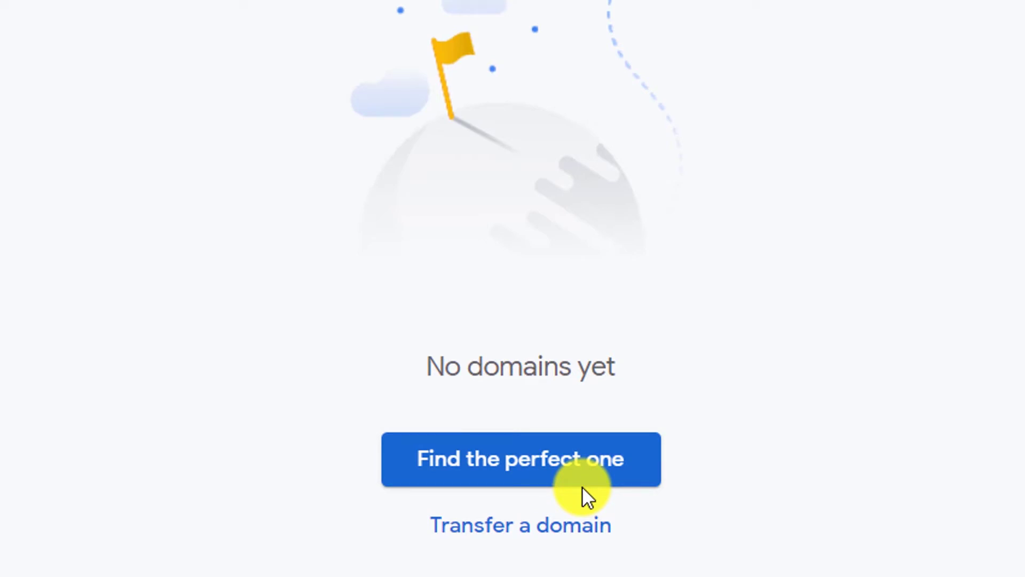
# Step: Look up smarthelpguides.com, copied from the Gmail subject, in Google Domains' transfer search
pyautogui.click(583, 540)
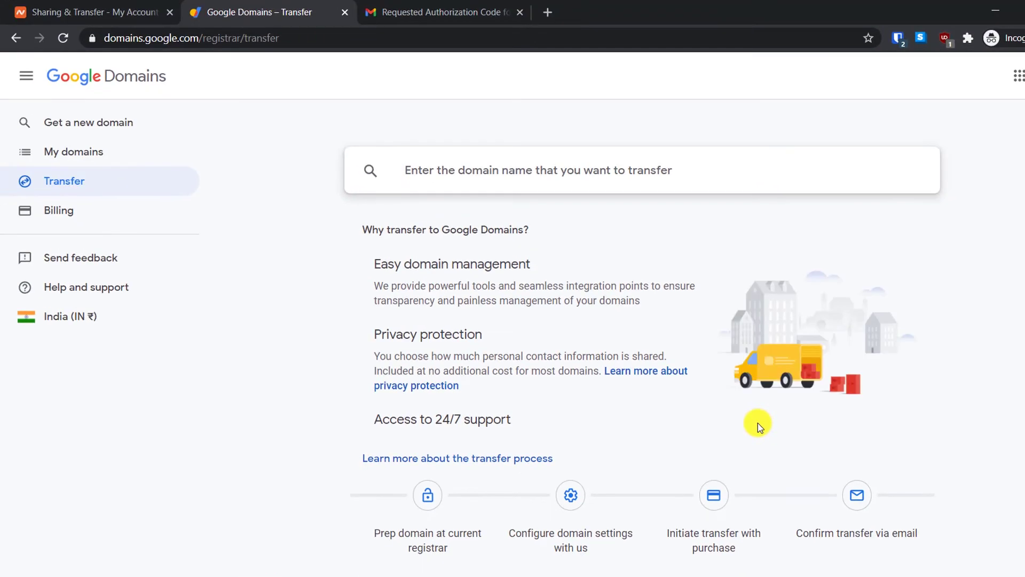
pyautogui.click(621, 118)
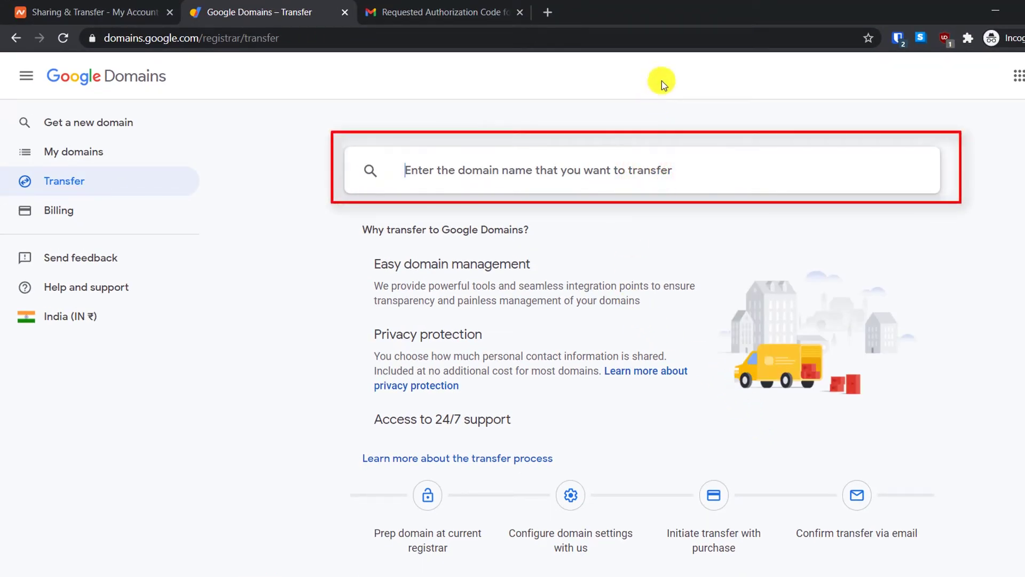
pyautogui.click(465, 10)
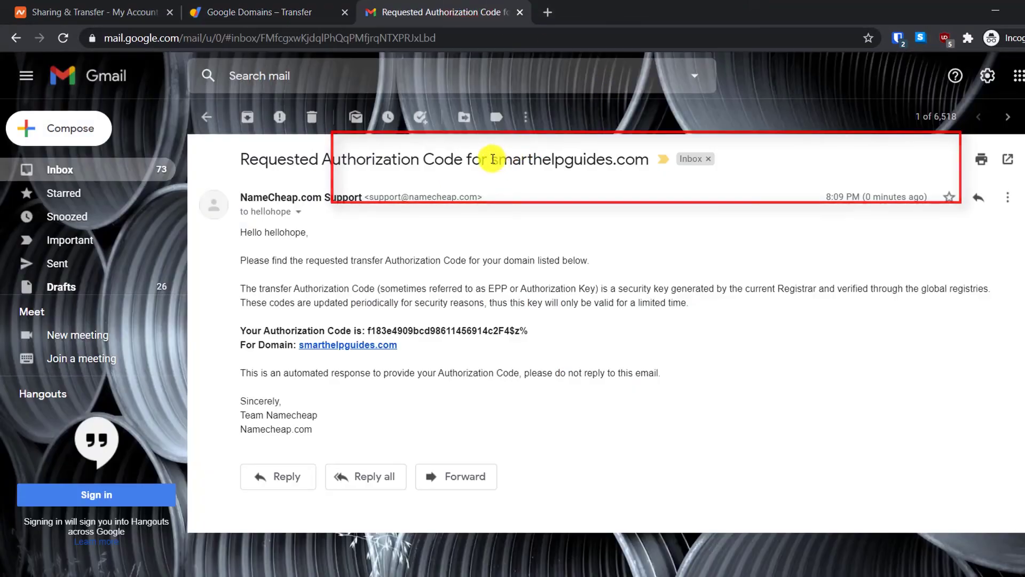
pyautogui.moveTo(490, 160)
pyautogui.mouseDown()
pyautogui.moveTo(659, 156)
pyautogui.moveTo(642, 155)
pyautogui.mouseUp()
pyautogui.rightClick(642, 154)
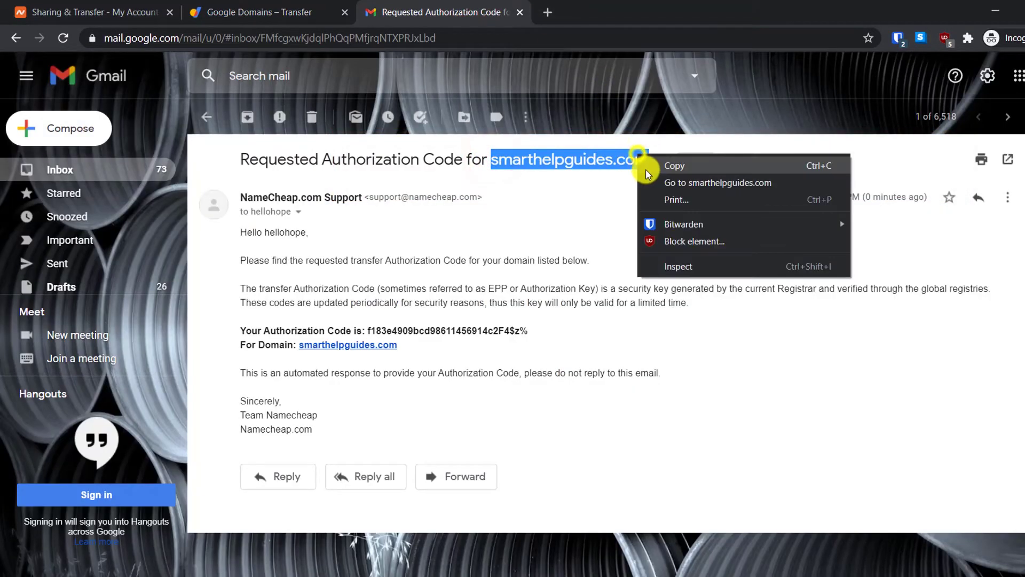
pyautogui.click(648, 165)
pyautogui.click(267, 11)
pyautogui.click(562, 171)
pyautogui.hotkey('ctrl', 'v')
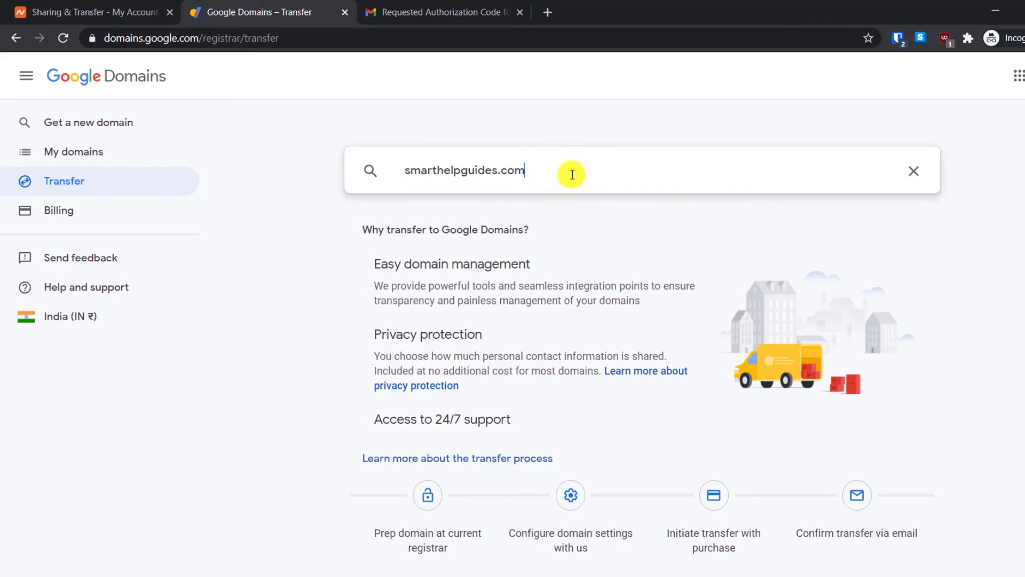
pyautogui.click(728, 171)
pyautogui.press('Return')
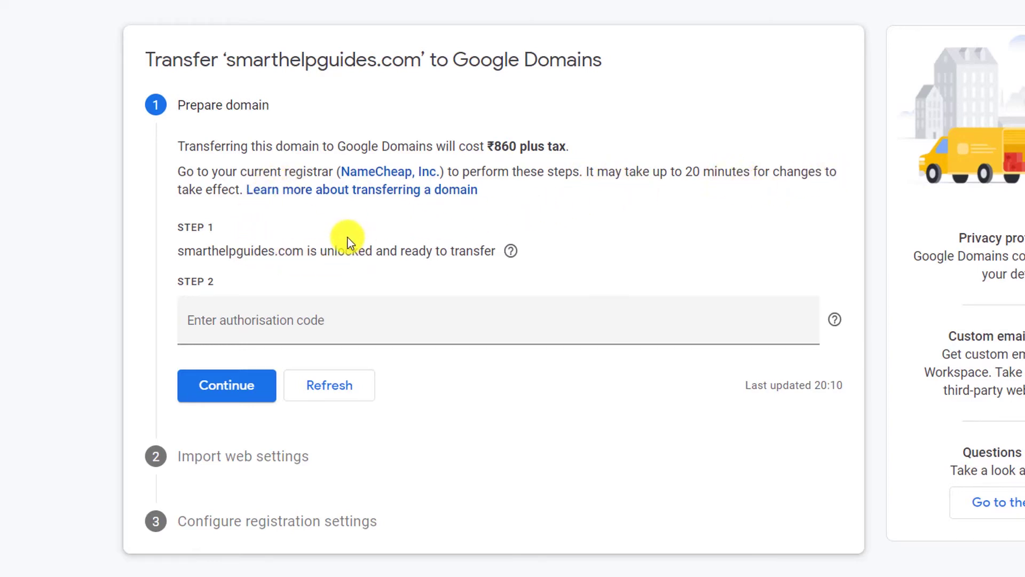
# Step: Paste the authorization code from the Namecheap email into the transfer form and continue
pyautogui.scroll(-1, 348, 243)
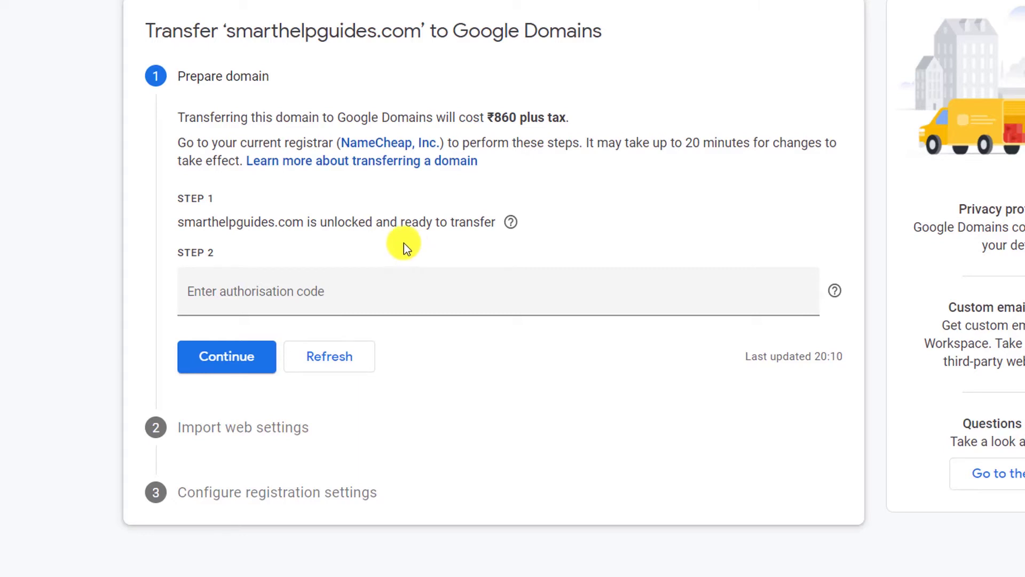
pyautogui.click(265, 291)
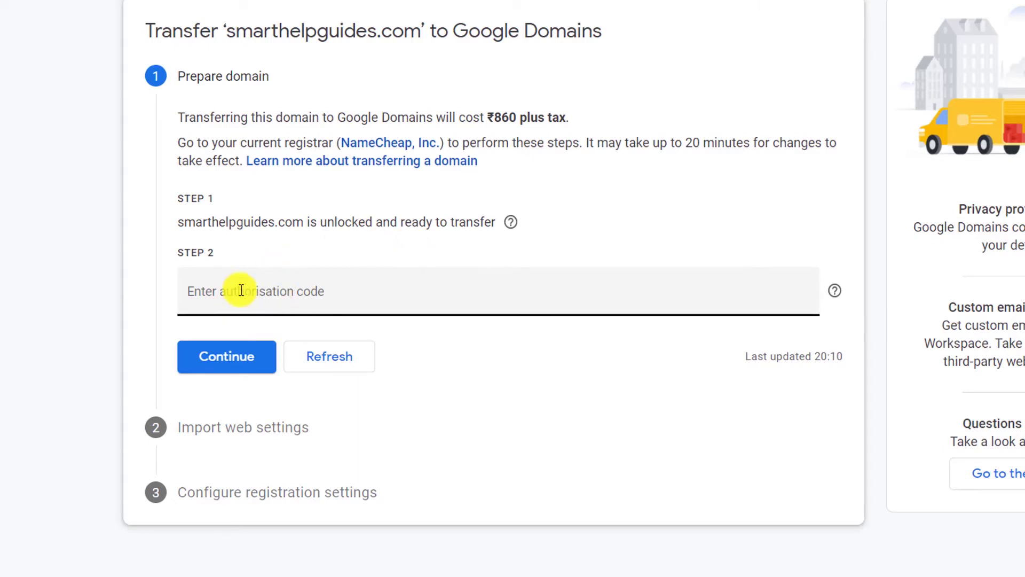
pyautogui.hotkey('alt', 'Tab')
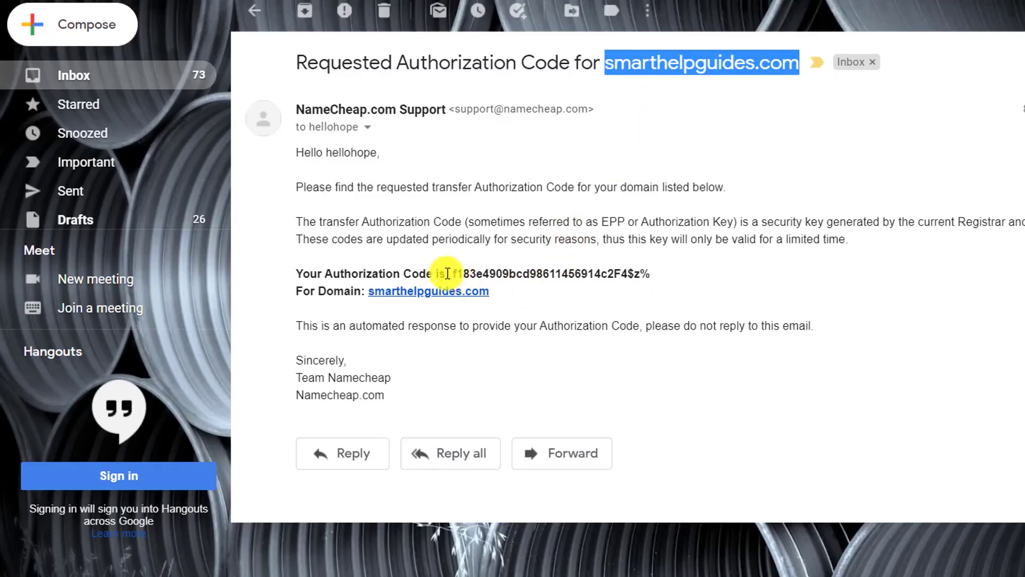
pyautogui.moveTo(455, 275); pyautogui.dragTo(664, 275)
pyautogui.rightClick(659, 278)
pyautogui.click(660, 282)
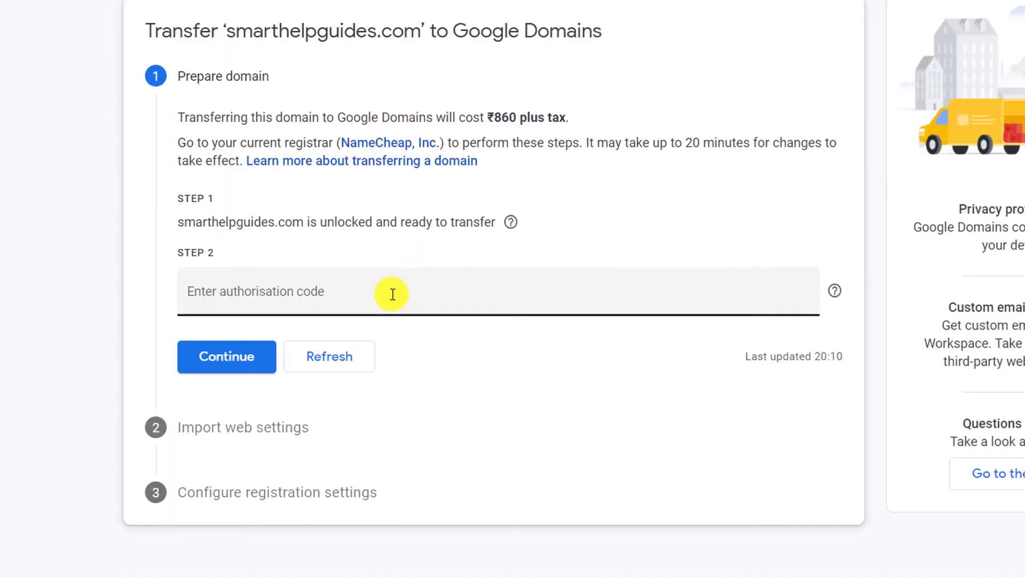
pyautogui.rightClick(392, 294)
pyautogui.click(447, 427)
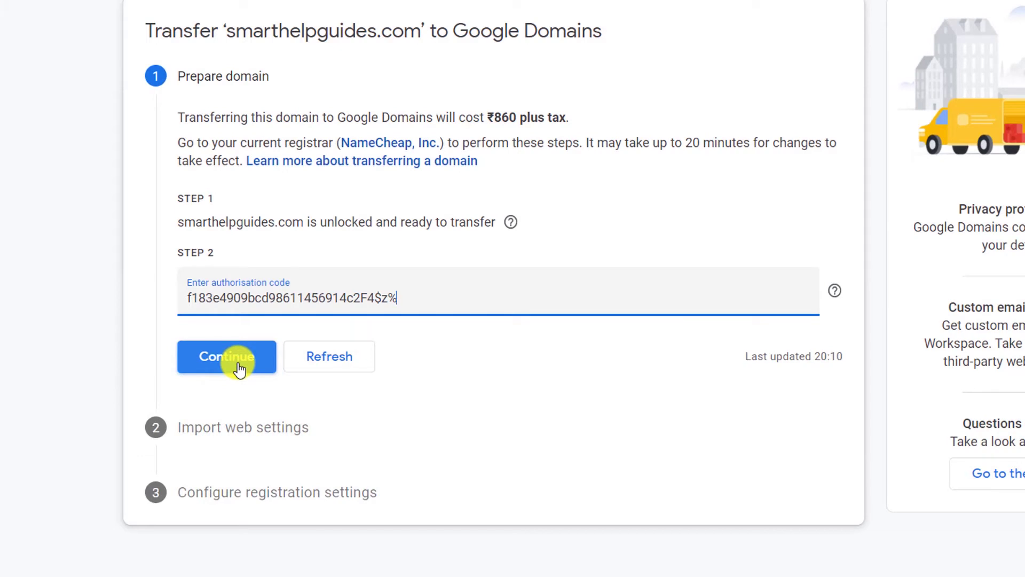
pyautogui.click(239, 369)
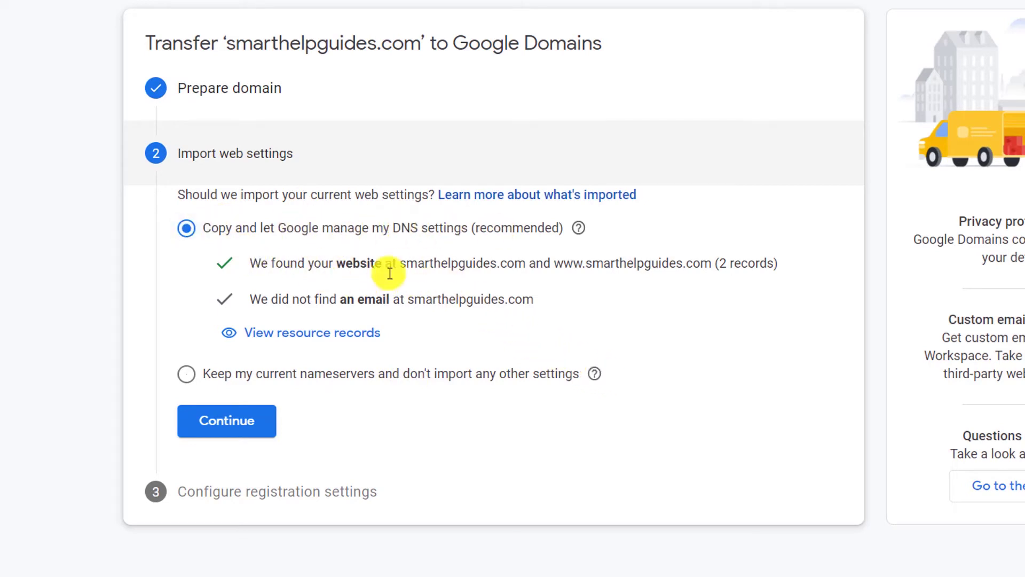
# Step: Keep 'Copy and let Google manage my DNS settings' and continue to registration settings
pyautogui.click(260, 426)
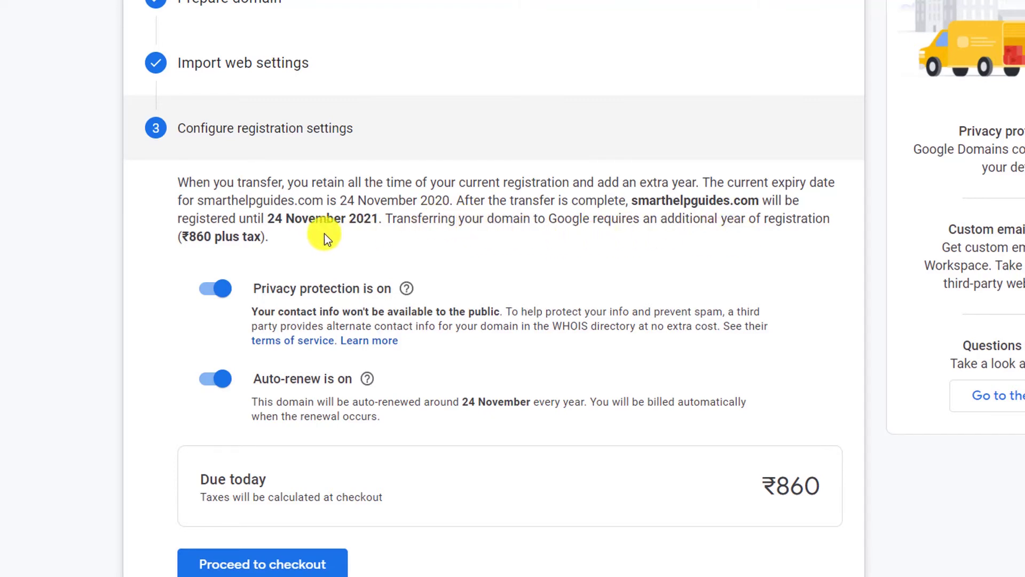
# Step: Scroll down to review registration until 24 November 2021 with ₹860 due today
pyautogui.scroll(-2, 395, 244)
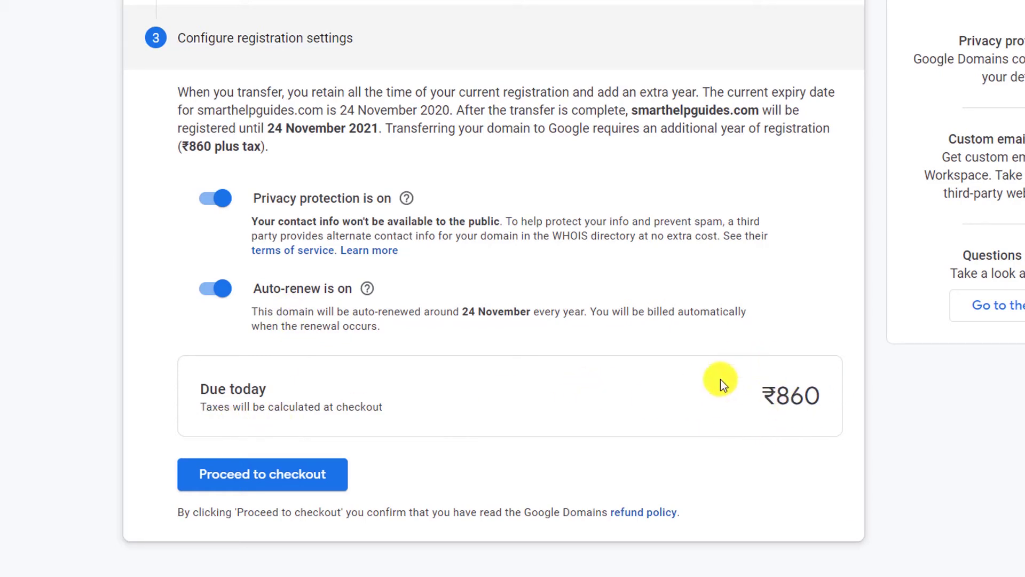
# Step: At checkout, autofill the contact details, opt in to email tips and offers, and save
pyautogui.click(280, 472)
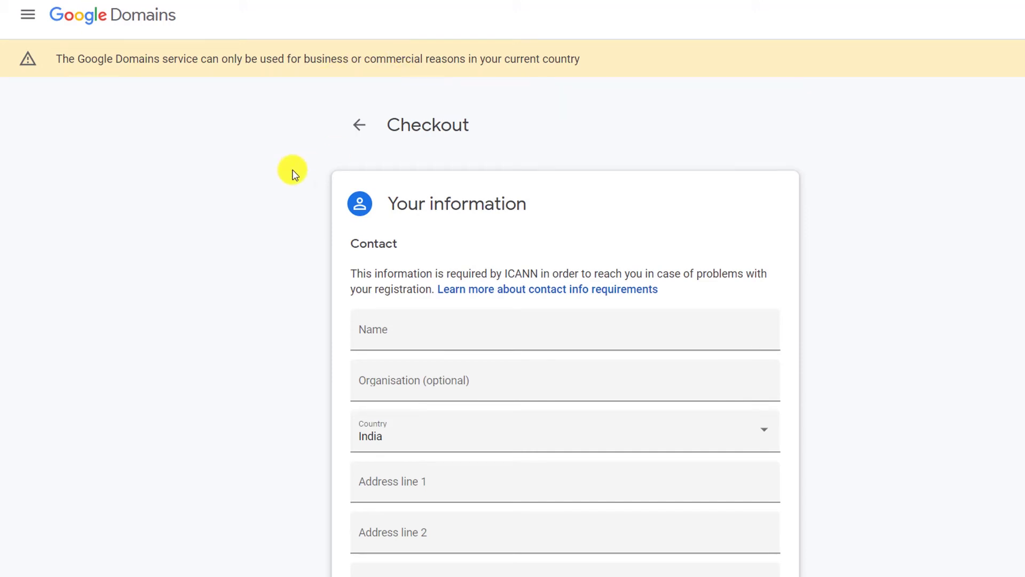
pyautogui.scroll(-2, 291, 170)
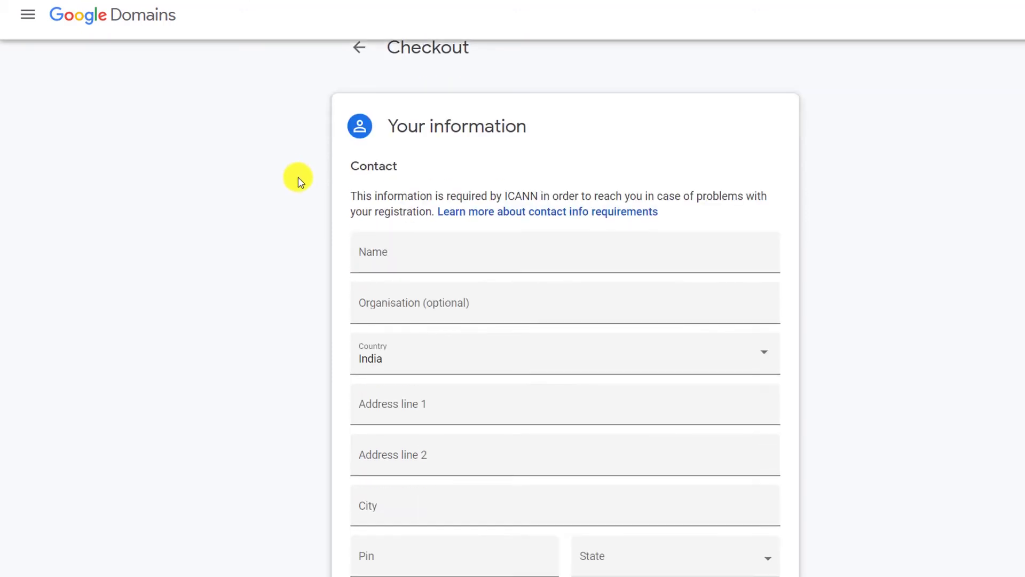
pyautogui.click(405, 261)
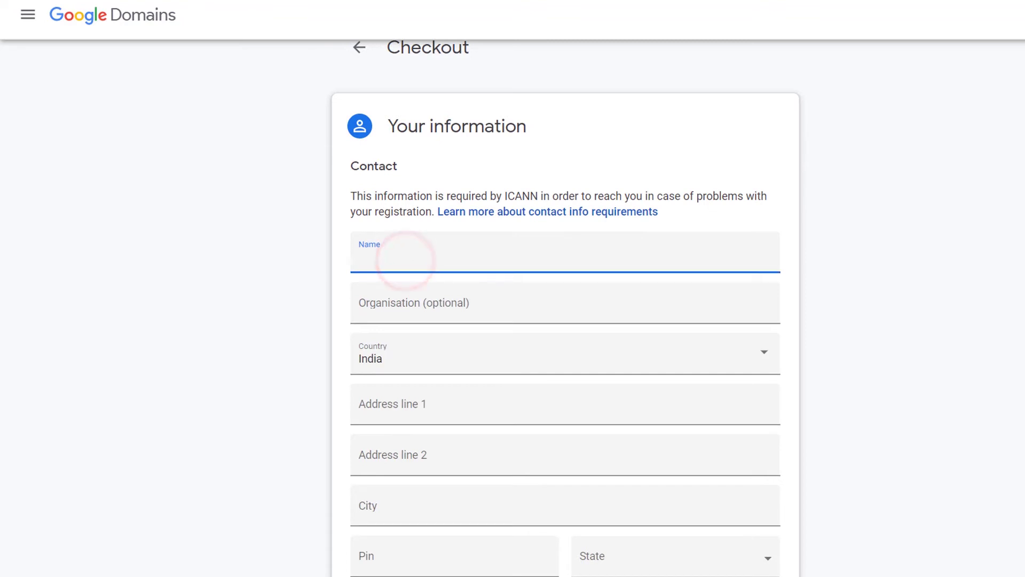
pyautogui.scroll(-6, 565, 320)
pyautogui.click(406, 298)
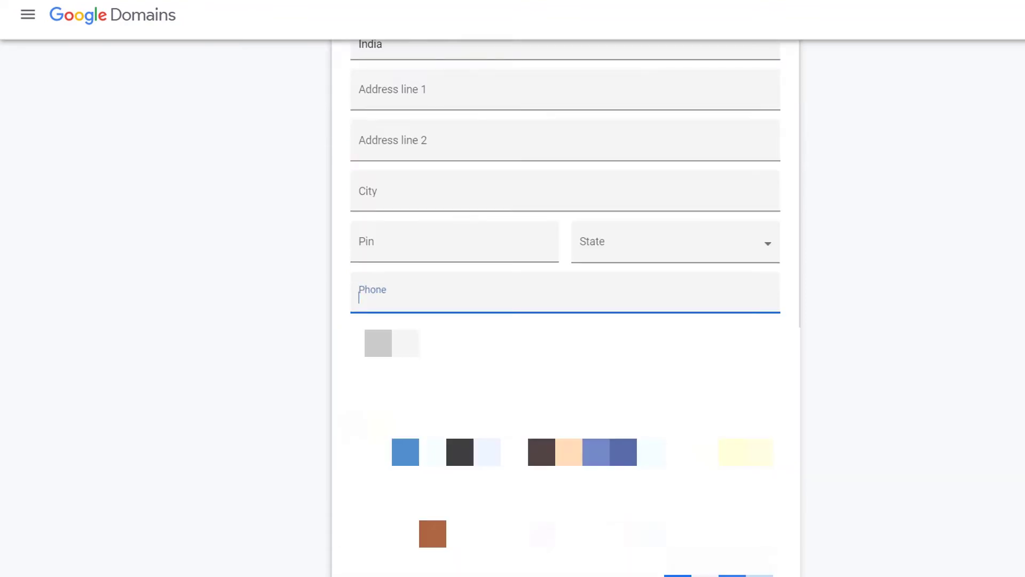
pyautogui.write('V')
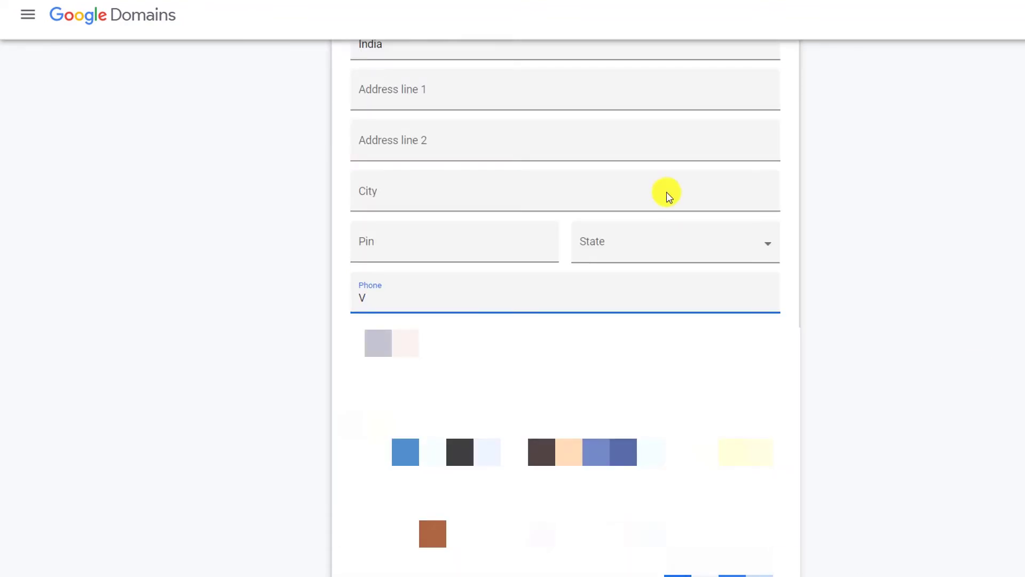
pyautogui.scroll(6, 332, 188)
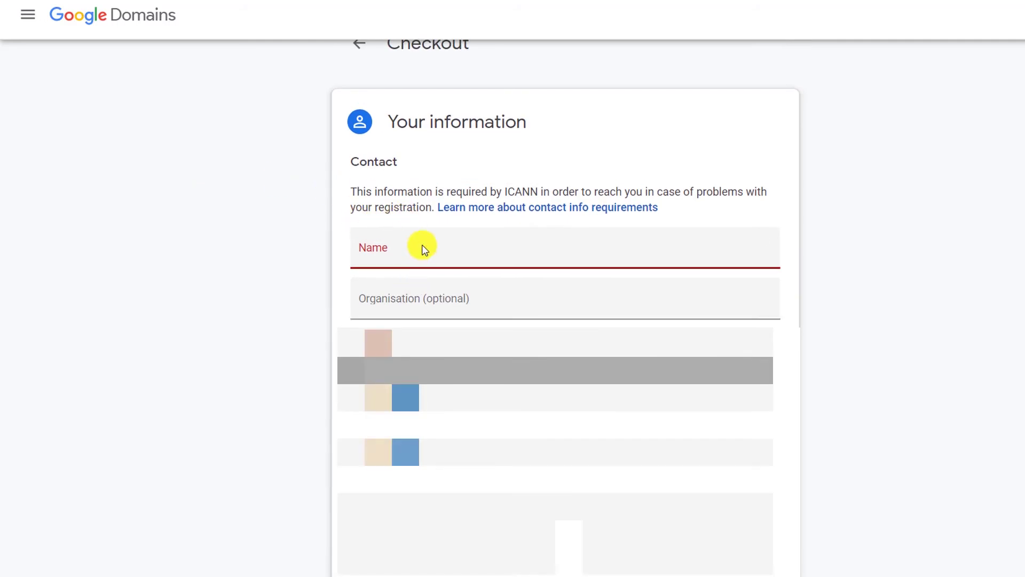
pyautogui.scroll(-8, 422, 245)
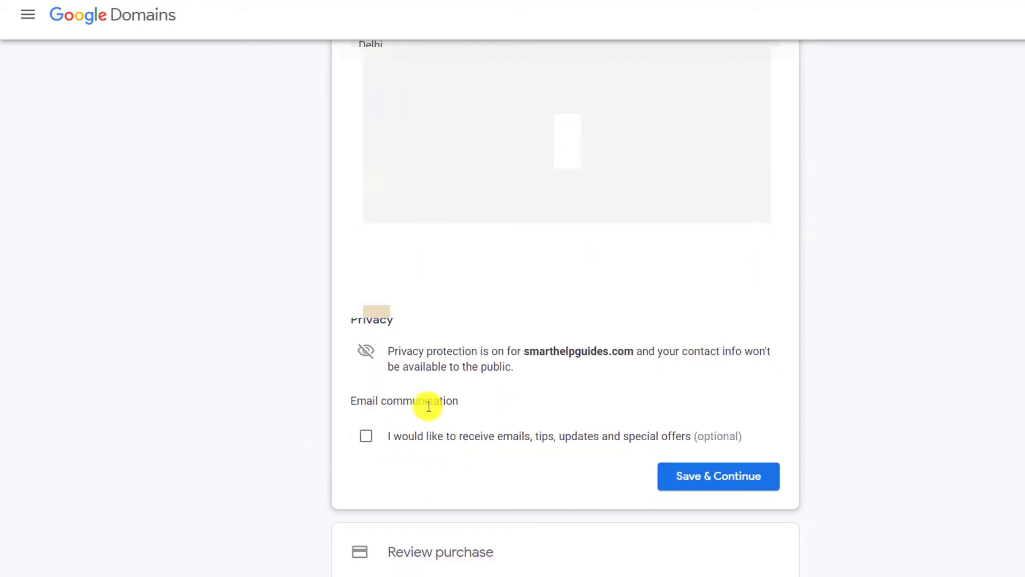
pyautogui.click(368, 442)
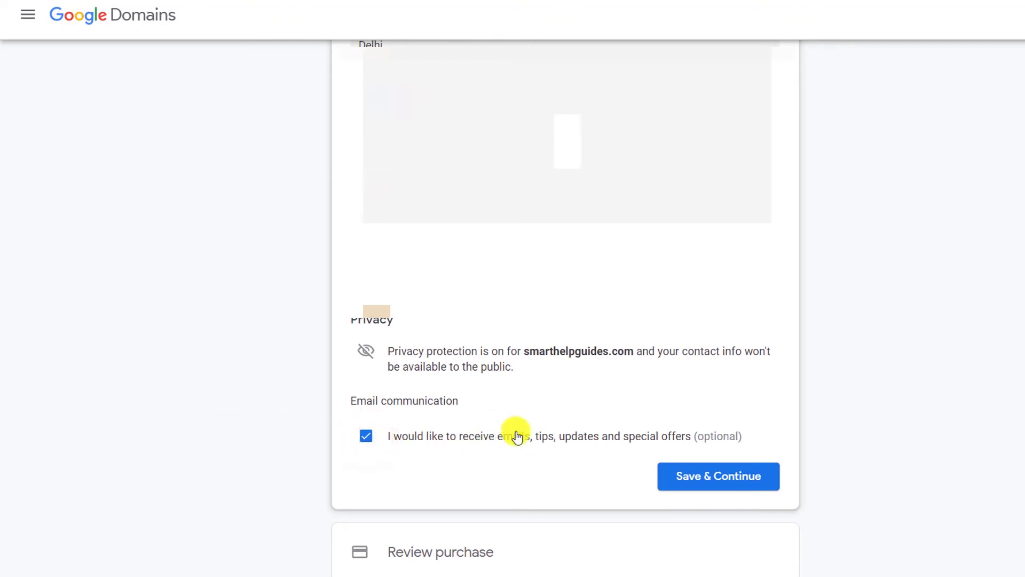
pyautogui.click(734, 480)
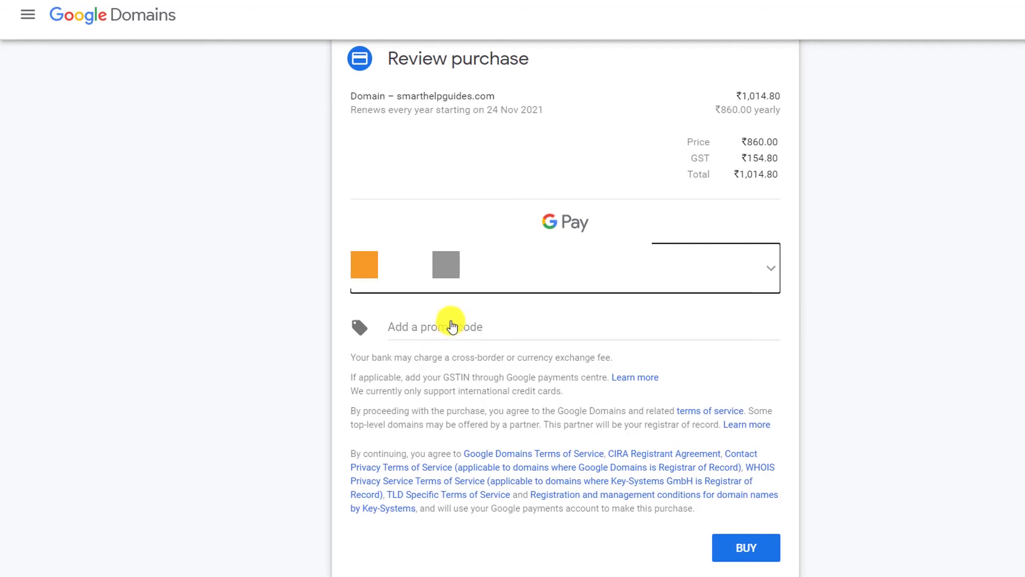
# Step: Buy the transfer for ₹1,014.80 with the saved Google Pay card
pyautogui.click(735, 278)
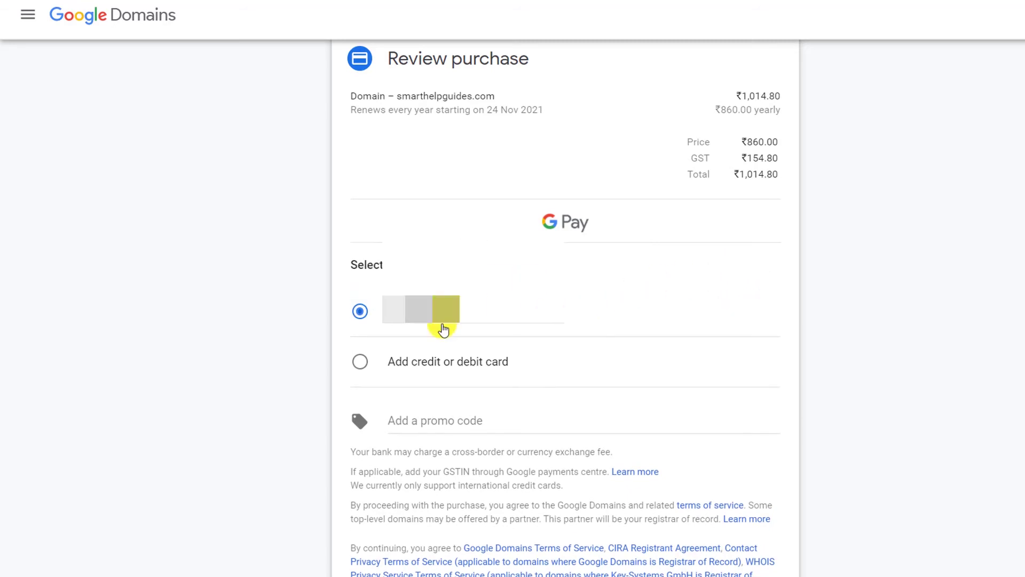
pyautogui.scroll(-1, 342, 377)
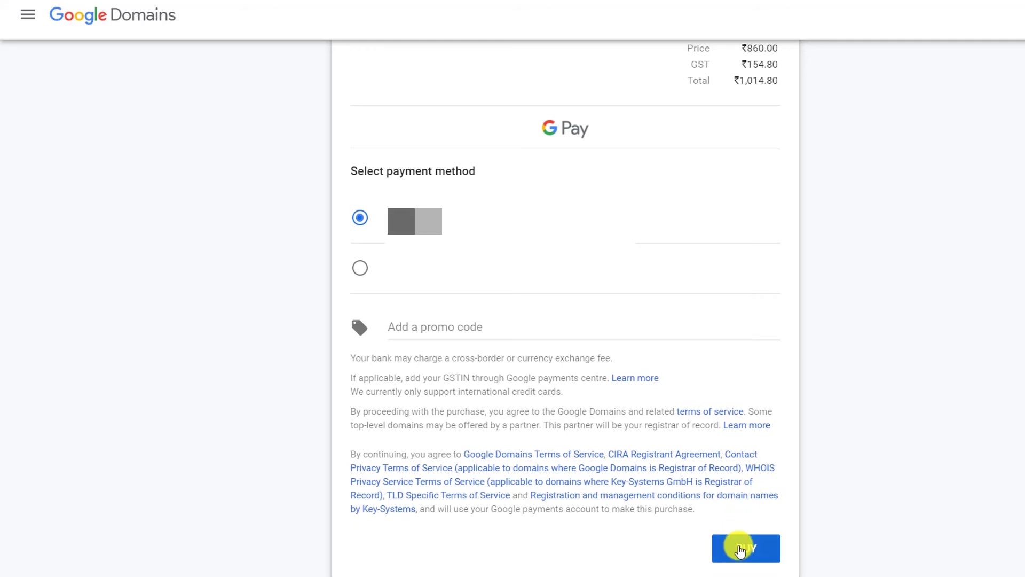
pyautogui.click(741, 550)
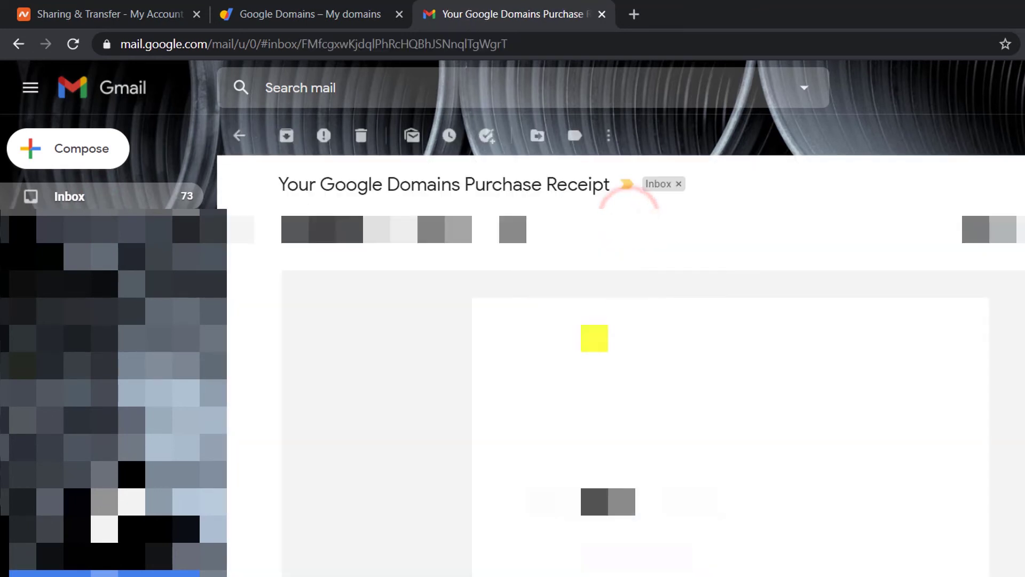
# Step: Scroll the purchase receipt email down to the ₹860.00 smarthelpguides.com registration line
pyautogui.scroll(-2, 505, 309)
pyautogui.scroll(-3, 505, 308)
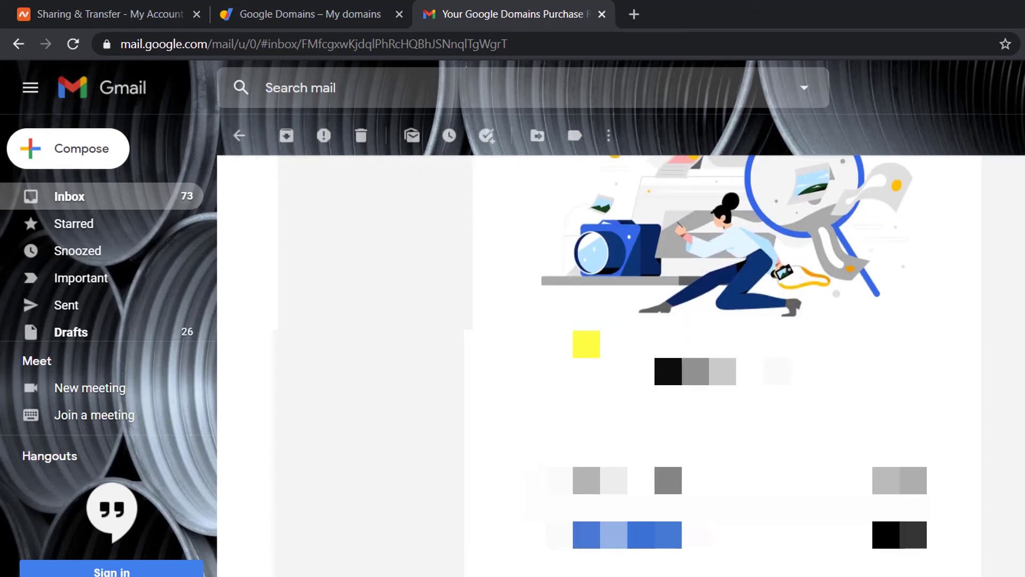
pyautogui.scroll(-3, 598, 363)
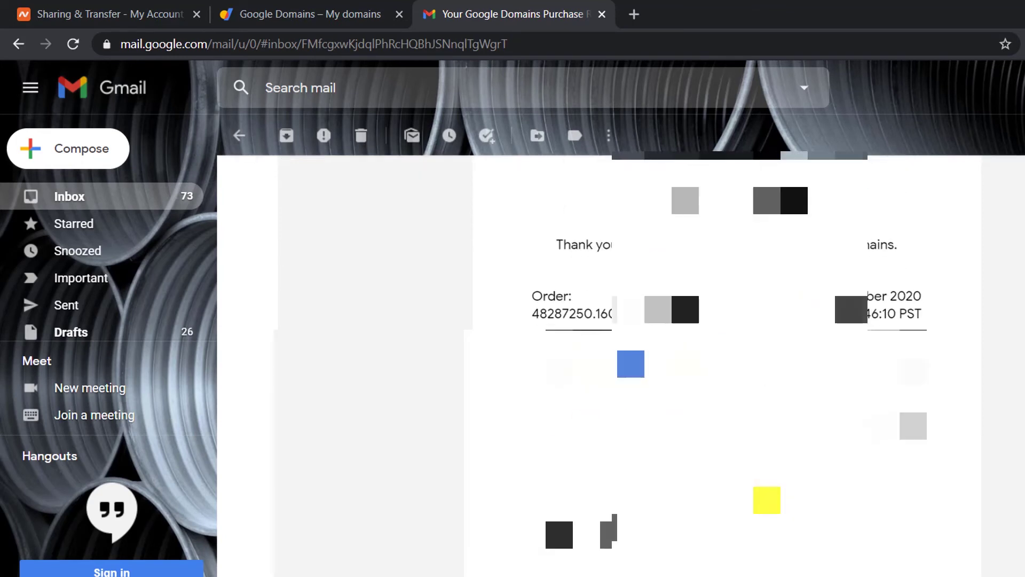
pyautogui.scroll(-2, 599, 363)
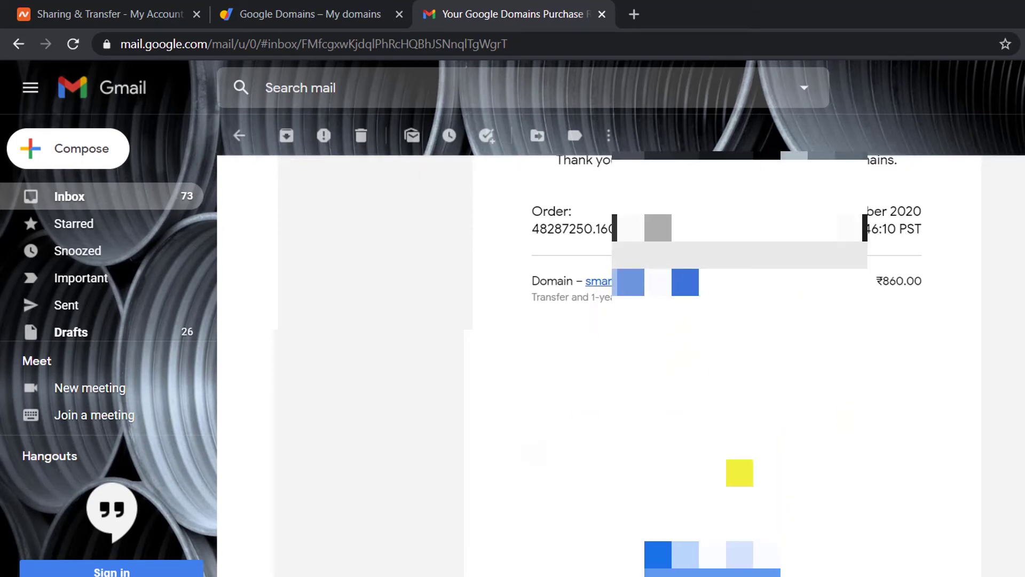
# Step: Expand the pending smarthelpguides.com row to confirm step 2 of 3, then open Namecheap's transfer email
pyautogui.click(319, 6)
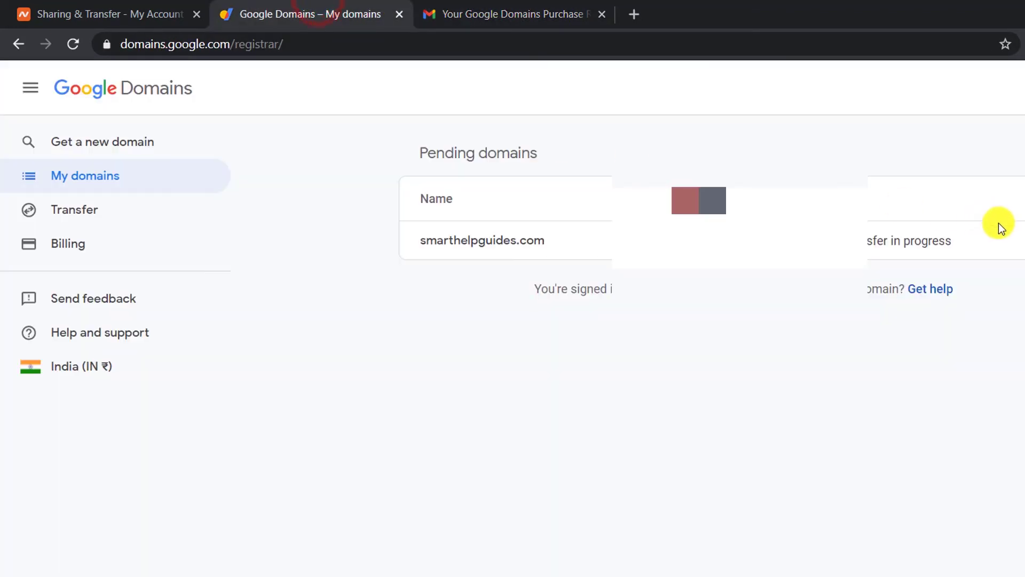
pyautogui.click(1001, 258)
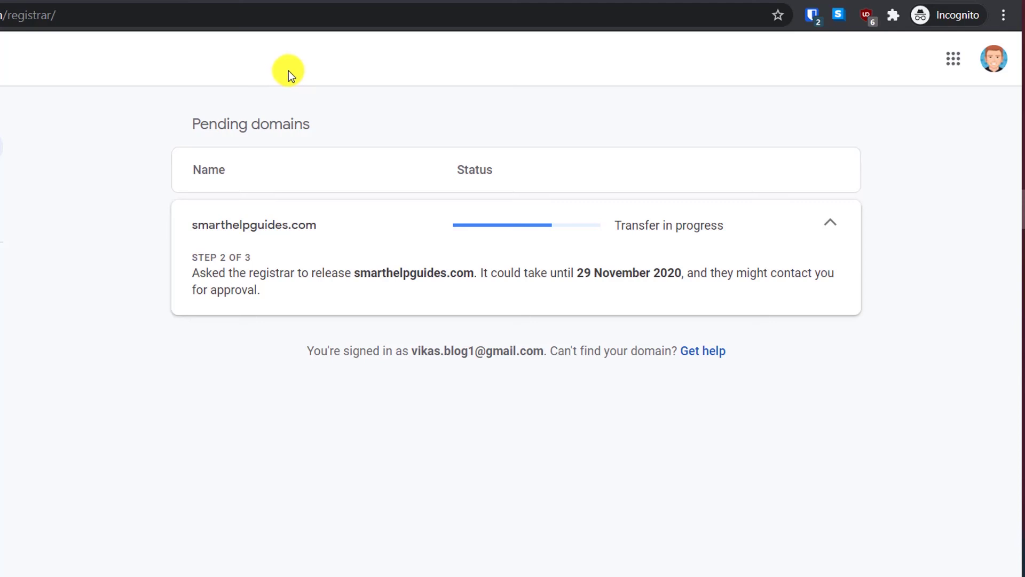
pyautogui.click(347, 2)
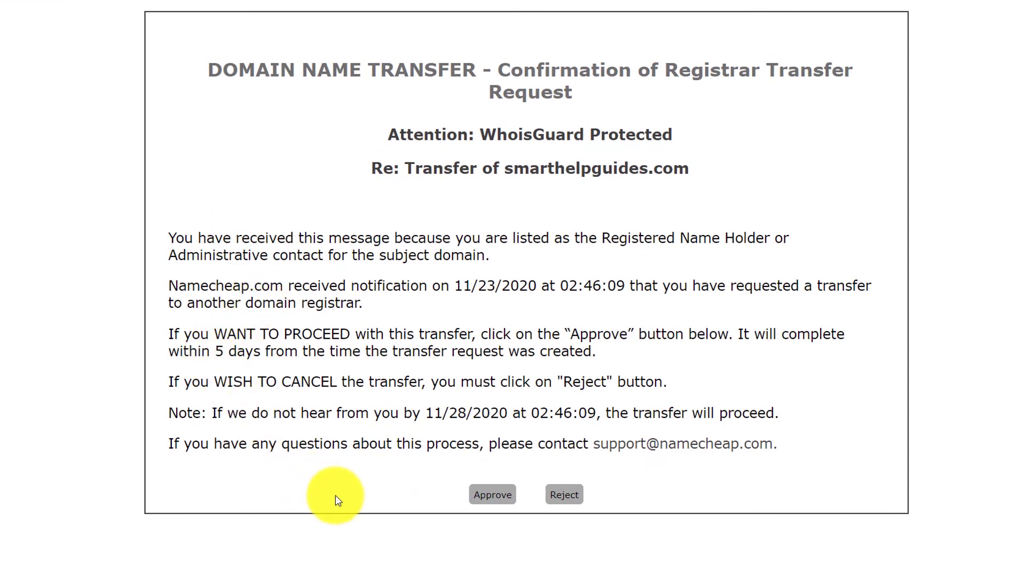
# Step: Approve the outgoing transfer of smarthelpguides.com on Namecheap's confirmation page
pyautogui.click(493, 497)
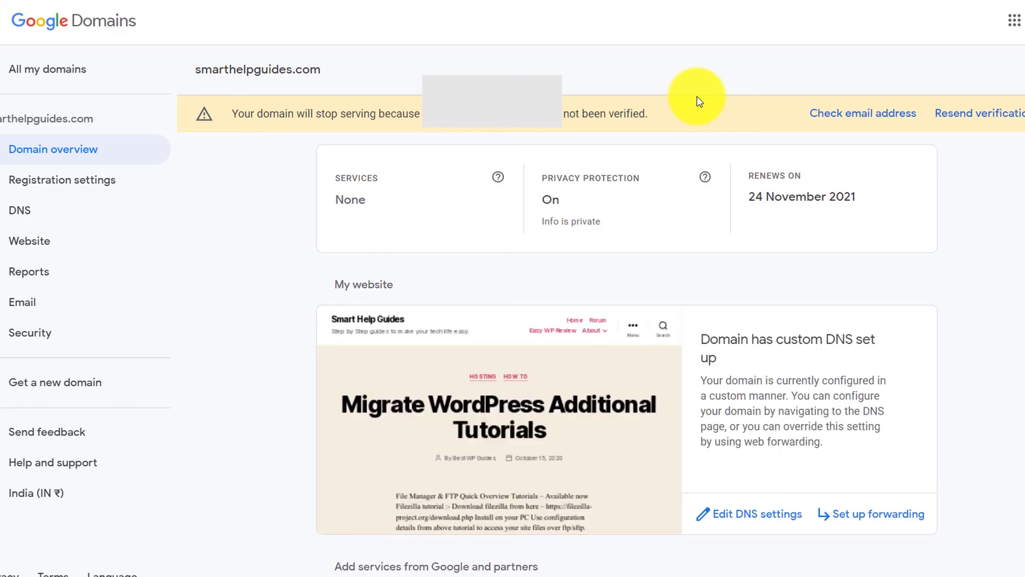
# Step: Scroll through the smarthelpguides.com overview in Google Domains to review the contact email warning
pyautogui.scroll(-1, 697, 99)
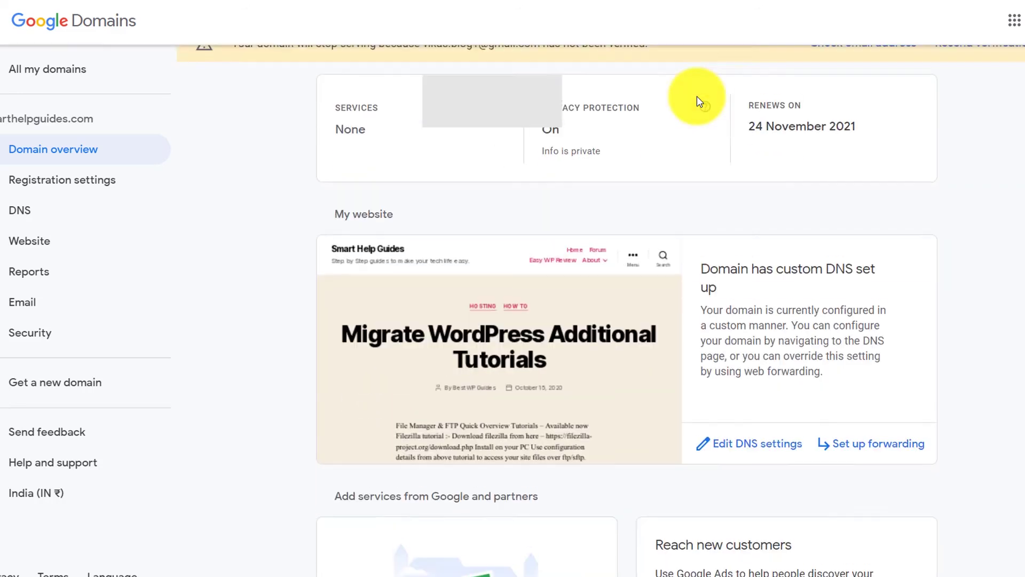
pyautogui.scroll(-3, 698, 99)
pyautogui.scroll(2, 697, 99)
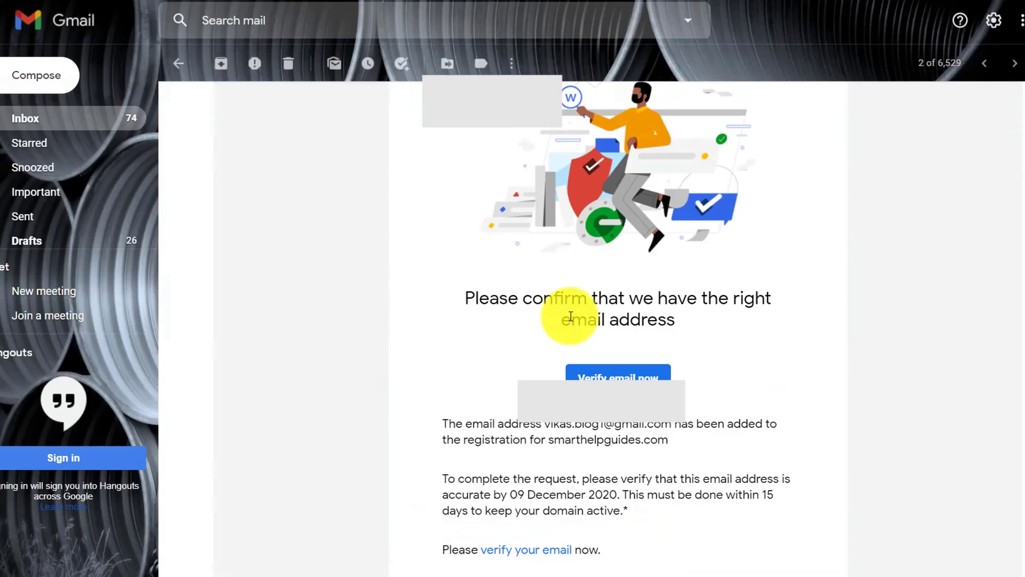
pyautogui.scroll(-1, 572, 320)
pyautogui.scroll(-3, 522, 327)
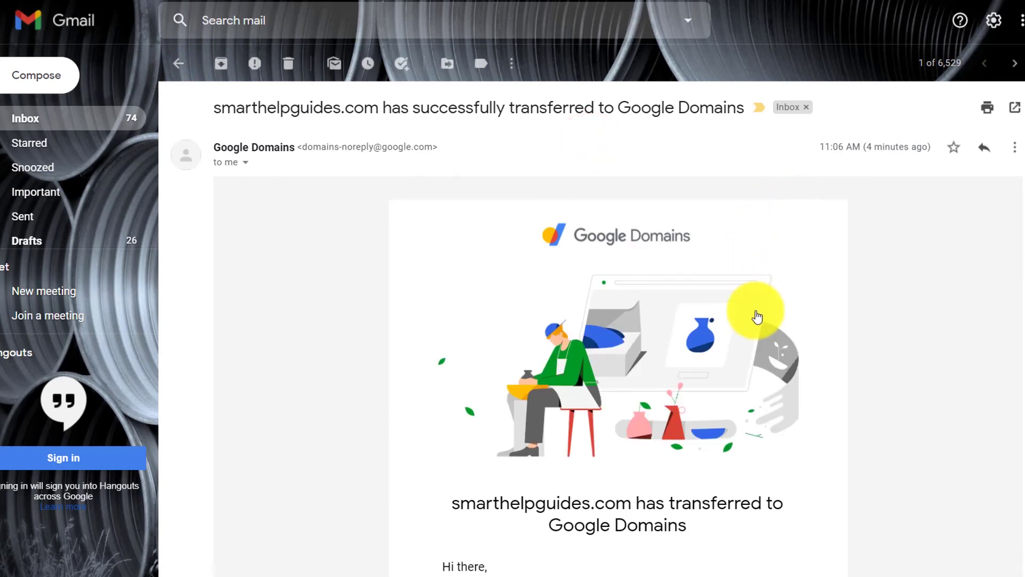
# Step: Scroll through the successful-transfer email to its suggested next steps, like professional email and Google Ads
pyautogui.scroll(-1, 759, 317)
pyautogui.scroll(-2, 758, 317)
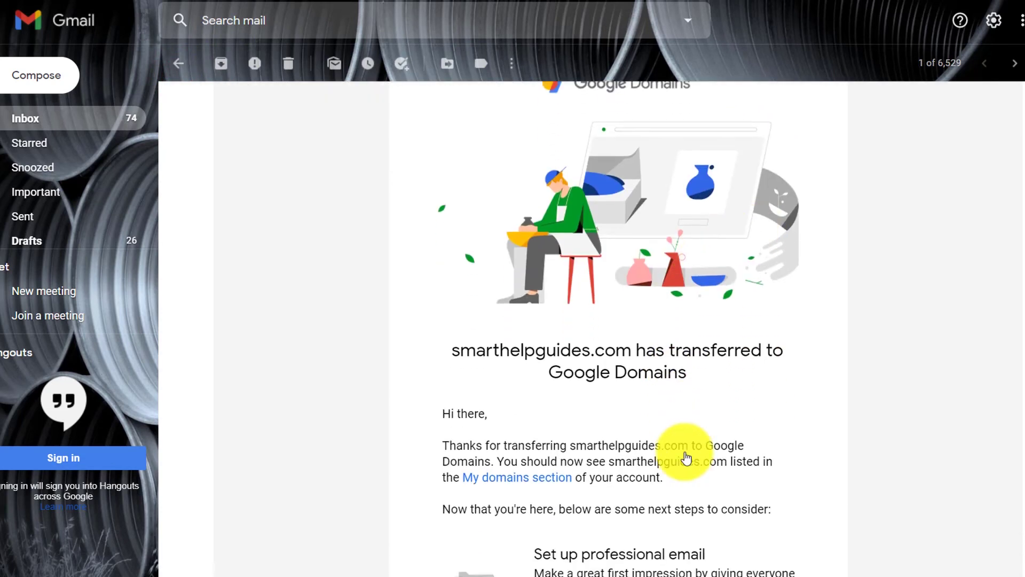
pyautogui.scroll(-3, 687, 458)
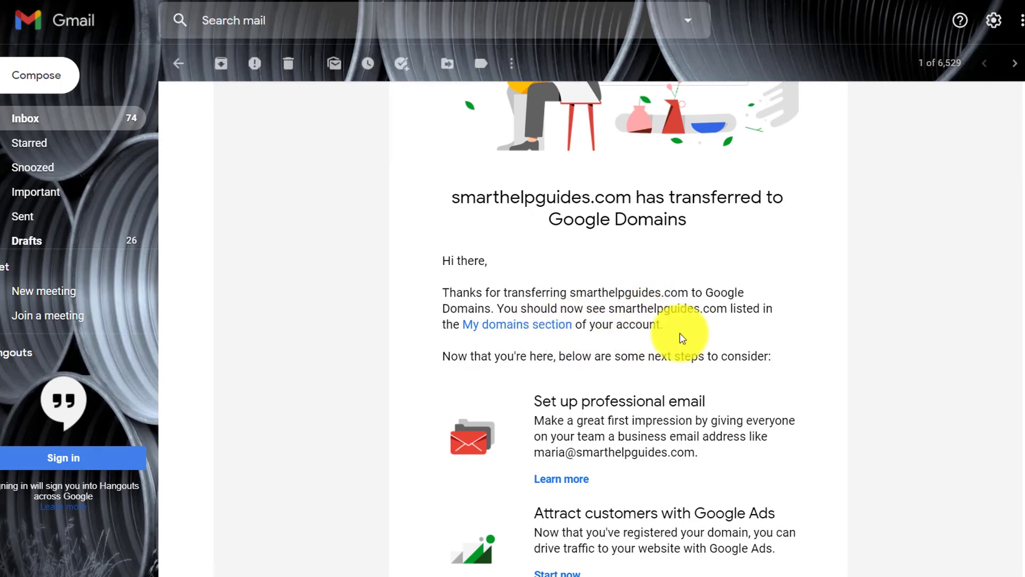
pyautogui.scroll(-3, 684, 338)
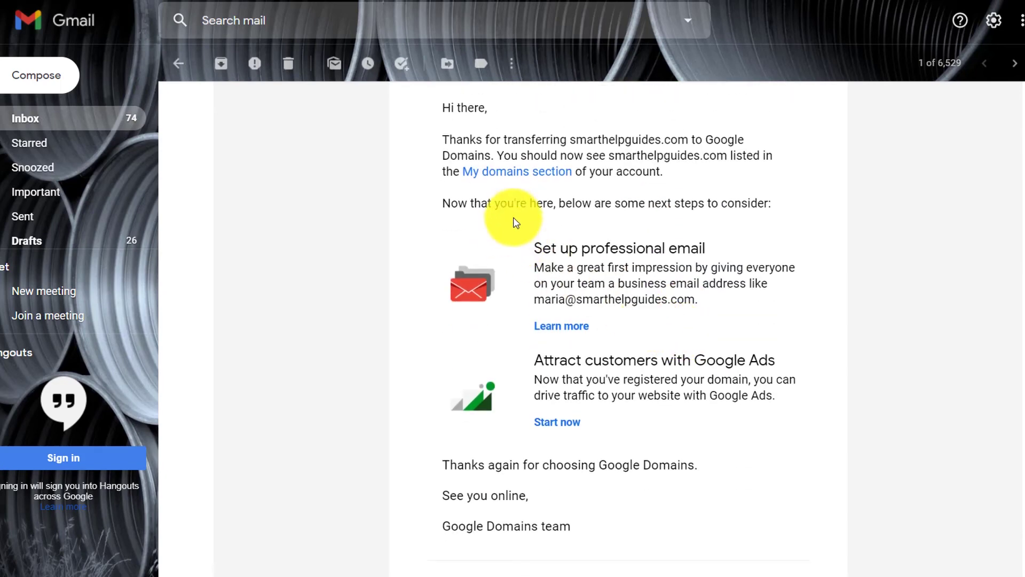